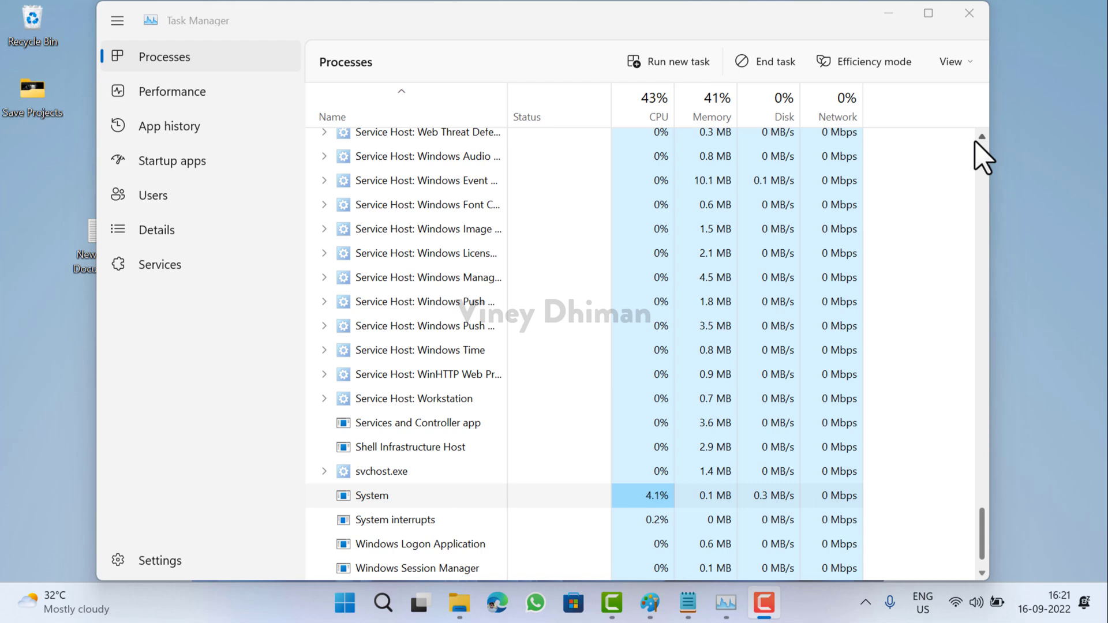
# Show the System process's live kernel dump options, then close Task Manager to the desktop.
pyautogui.click(410, 493)
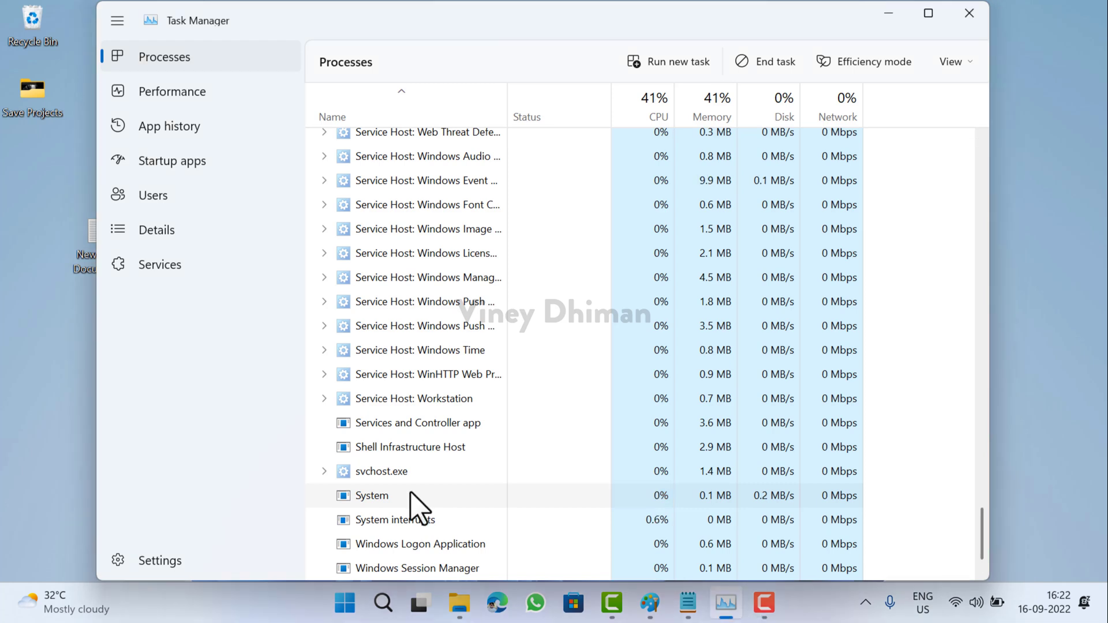
pyautogui.rightClick(410, 493)
pyautogui.moveTo(502, 396)
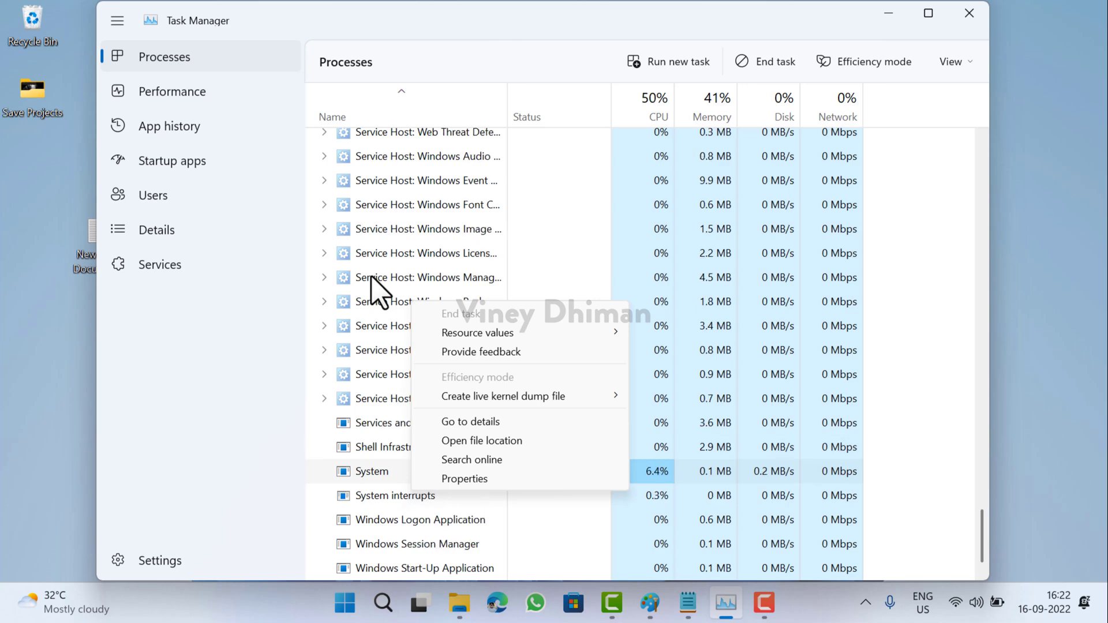
pyautogui.press('super+d')
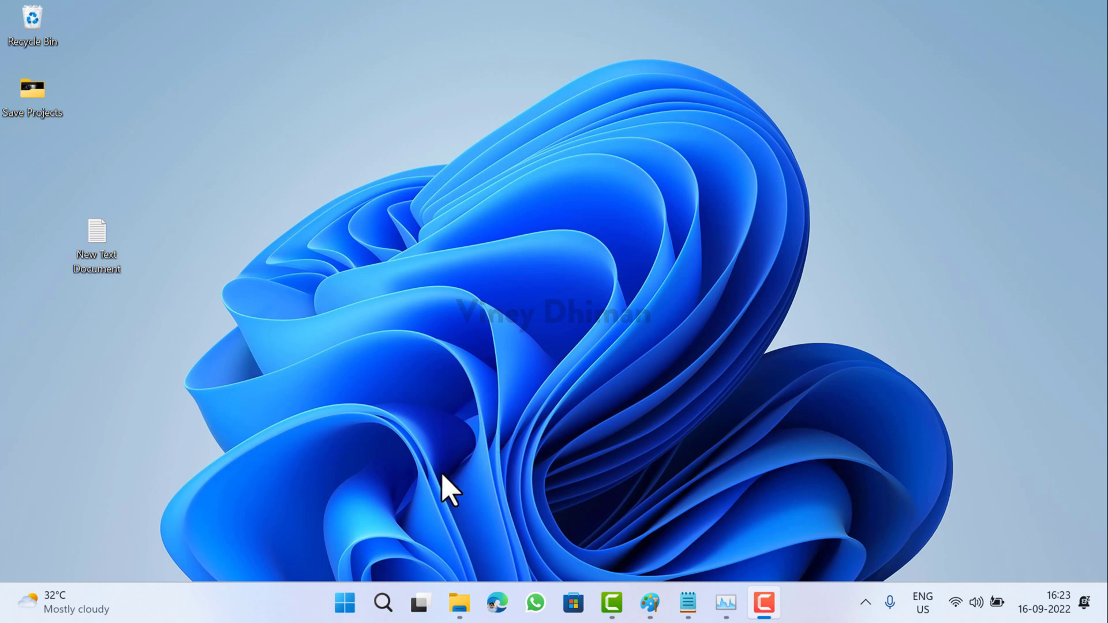
# Launch Command Prompt as administrator from Windows Search and accept the UAC prompt.
pyautogui.click(388, 606)
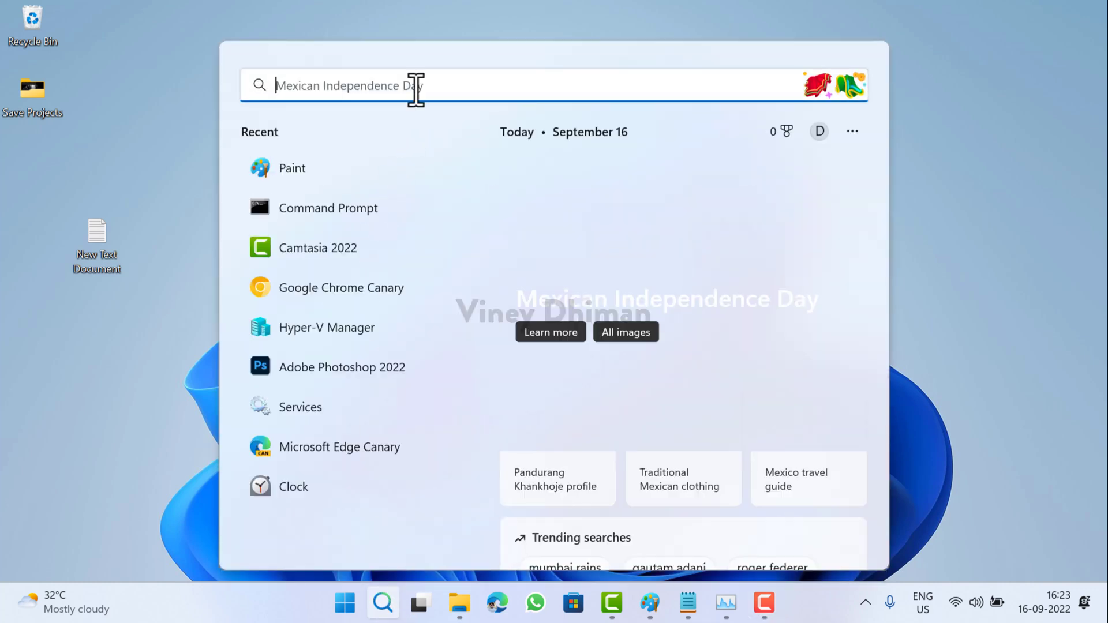
pyautogui.write('c')
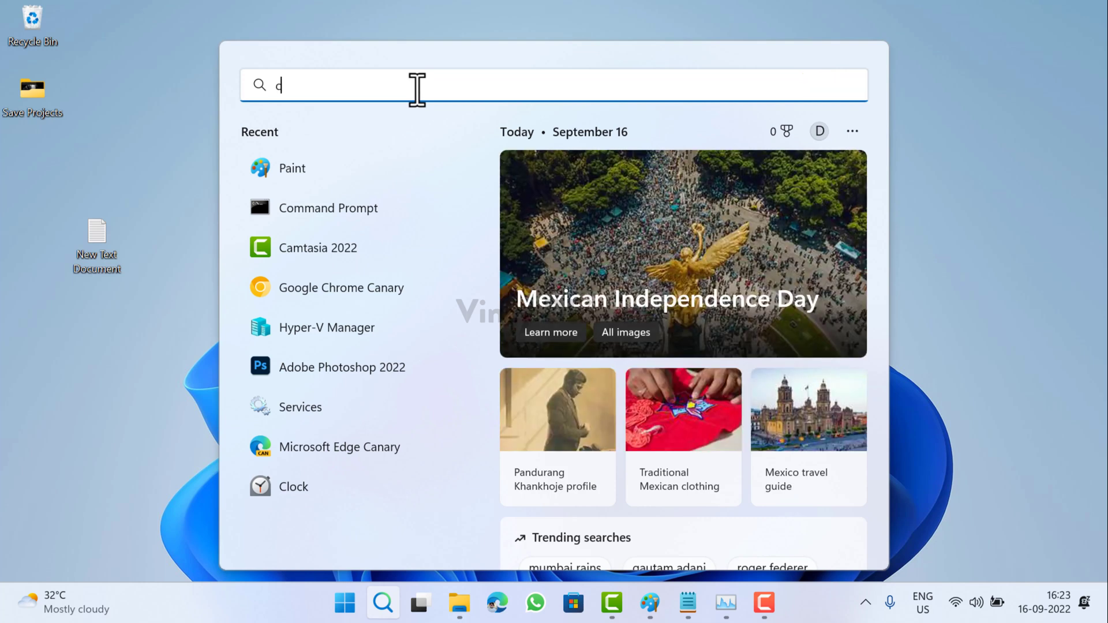
pyautogui.write('md')
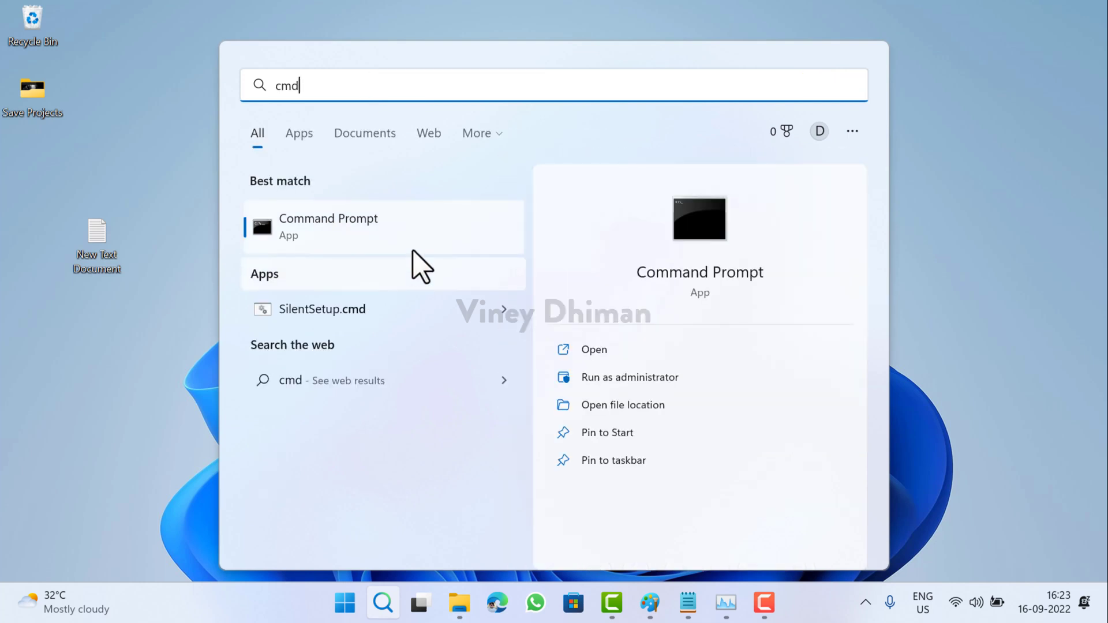
pyautogui.click(598, 381)
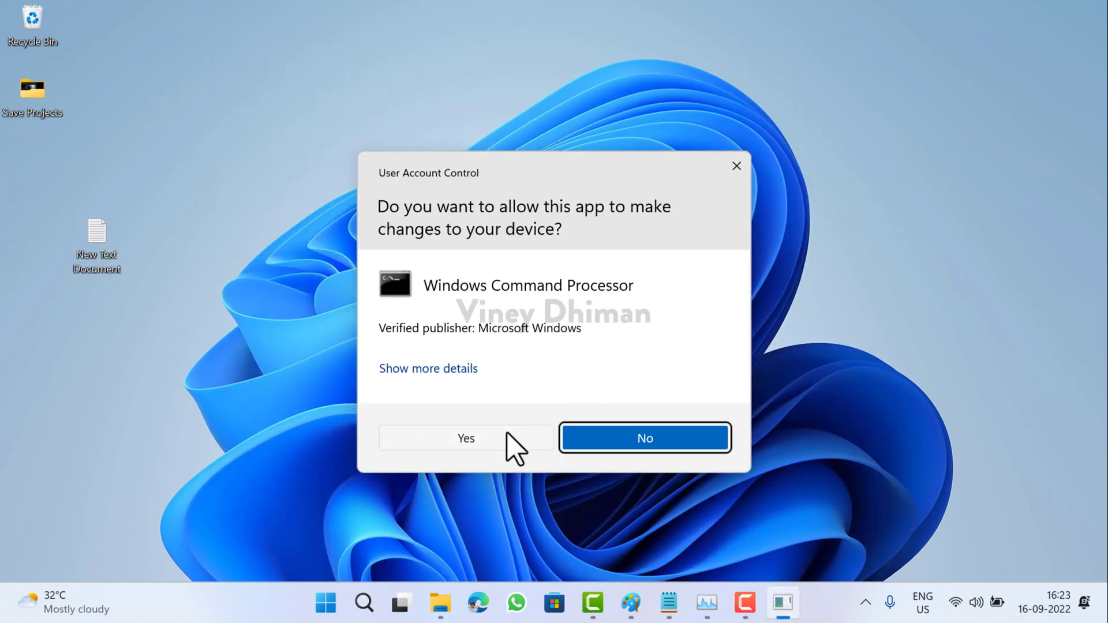
pyautogui.click(507, 445)
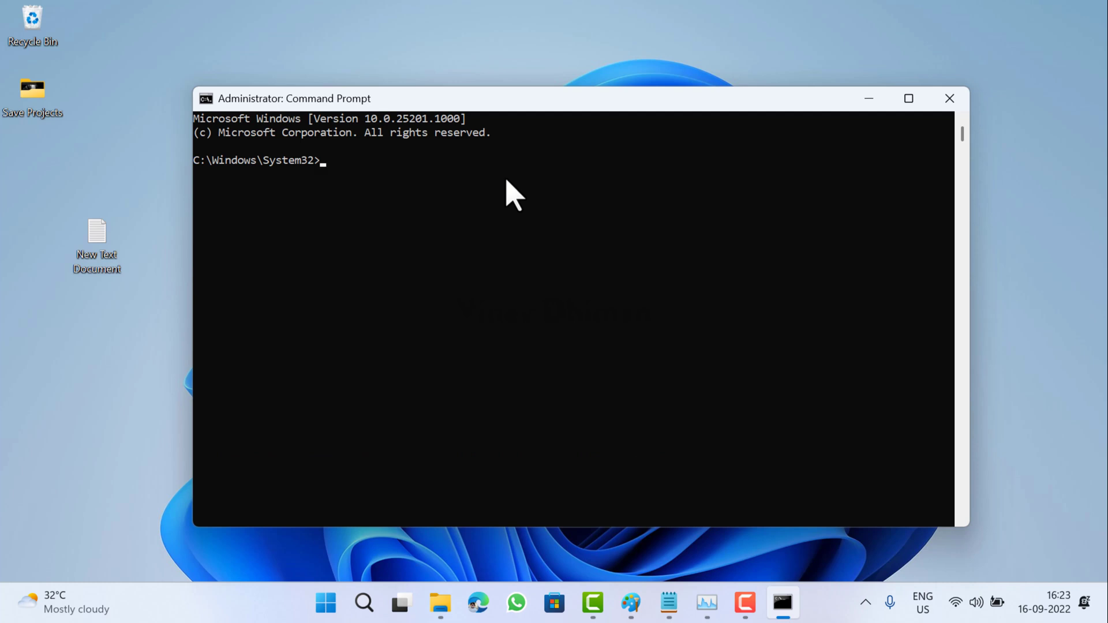
pyautogui.write('c:\\vivetool\\vivetool.exe /enable /id:40430431')
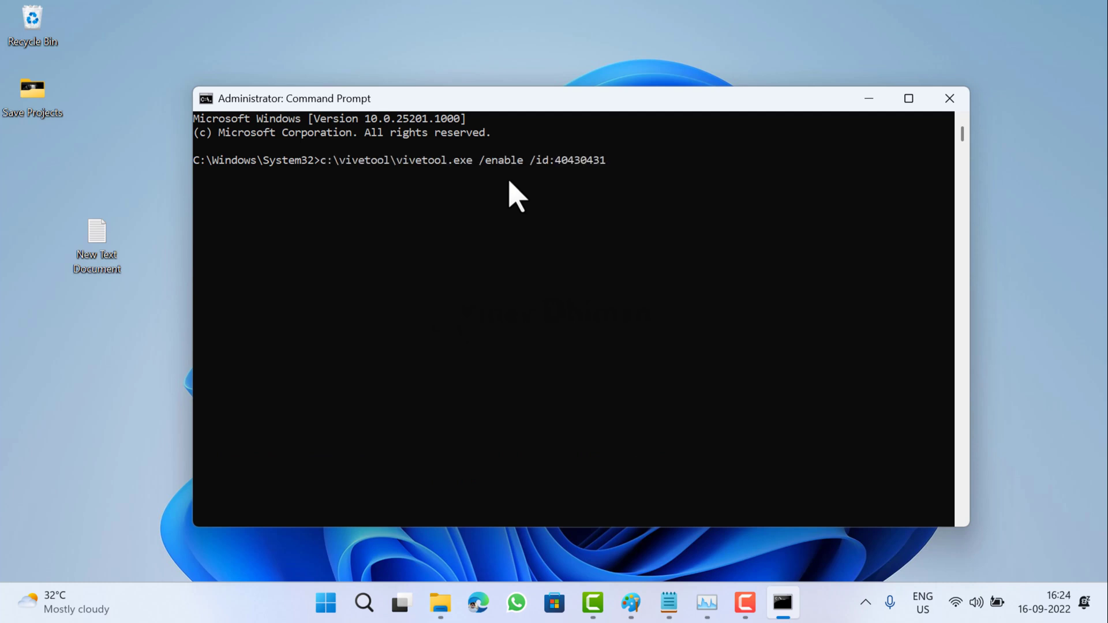
# Run the ViVeTool command enabling feature ID 40430431.
pyautogui.press('Return')
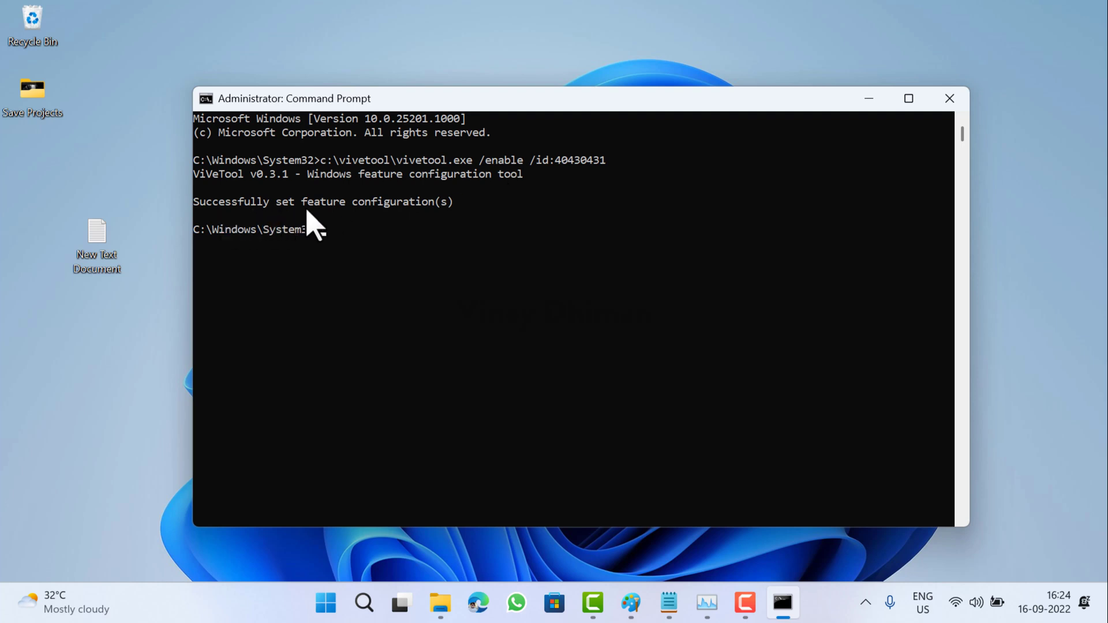
# Minimise Command Prompt and restart the computer from the Start menu's power options.
pyautogui.click(868, 98)
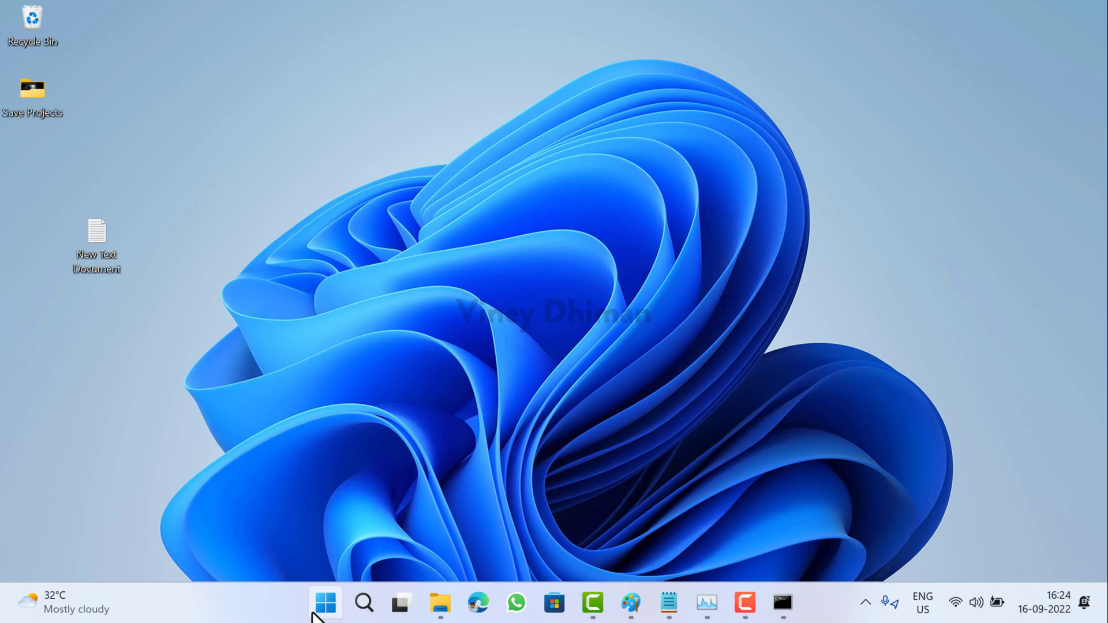
pyautogui.click(322, 602)
pyautogui.click(769, 543)
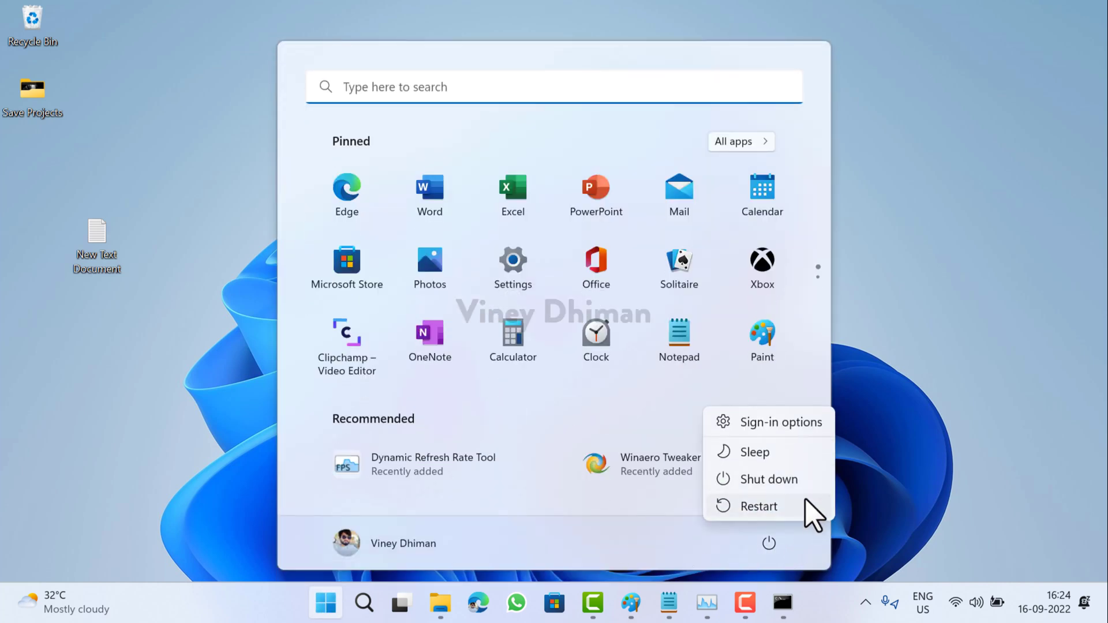
pyautogui.click(806, 505)
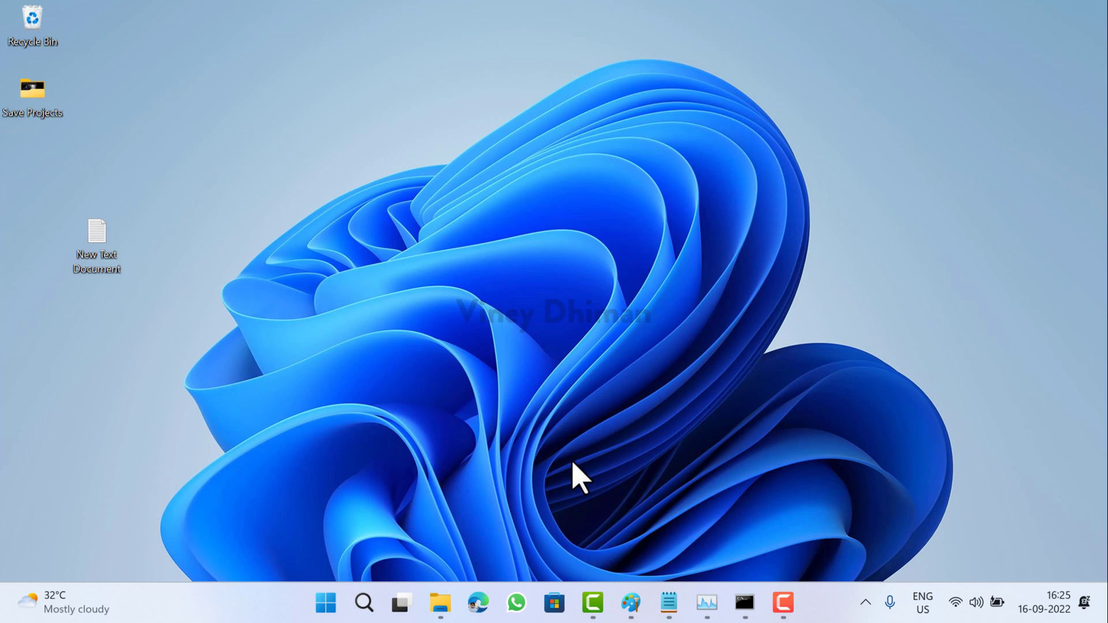
# Create a full live kernel dump for the System process in Task Manager.
pyautogui.hotkey('ctrl', 'shift', 'Escape')
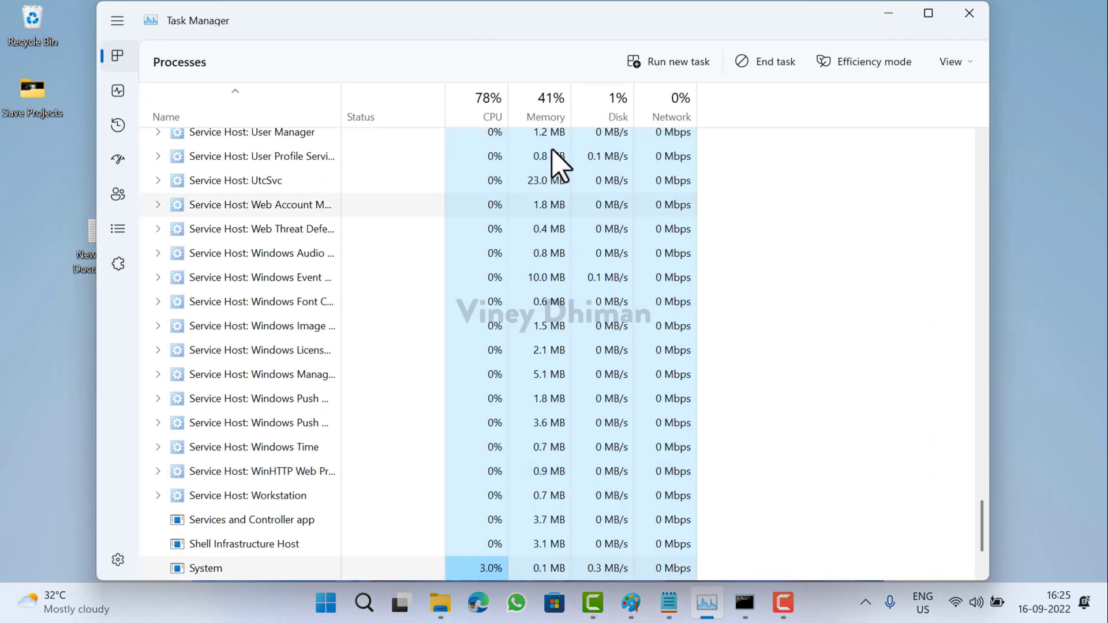
pyautogui.scroll(-2, 638, 297)
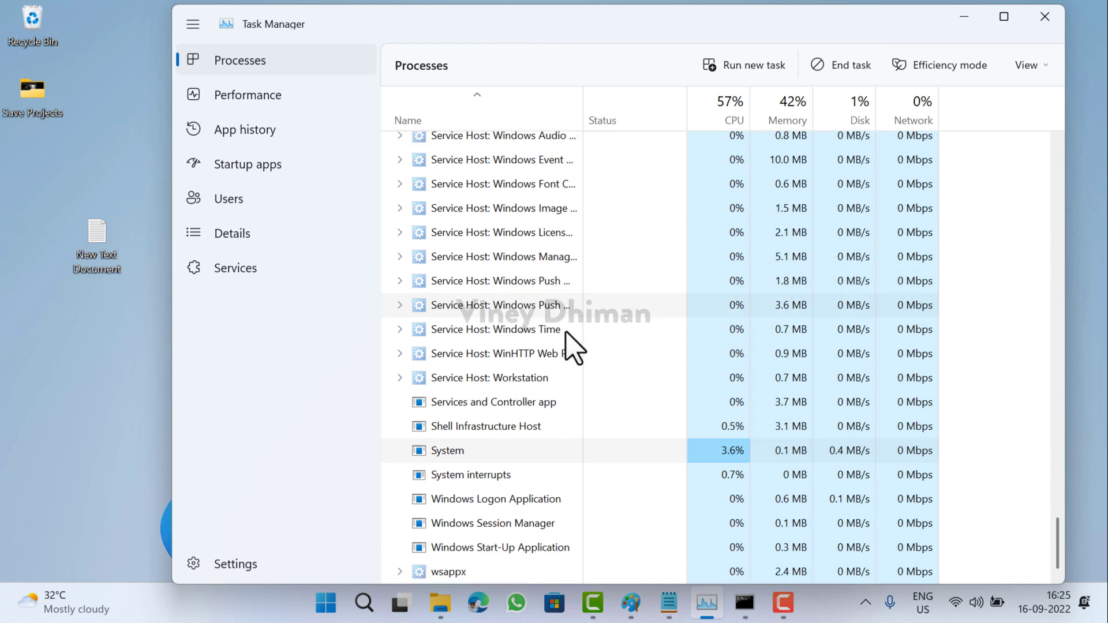
pyautogui.rightClick(470, 448)
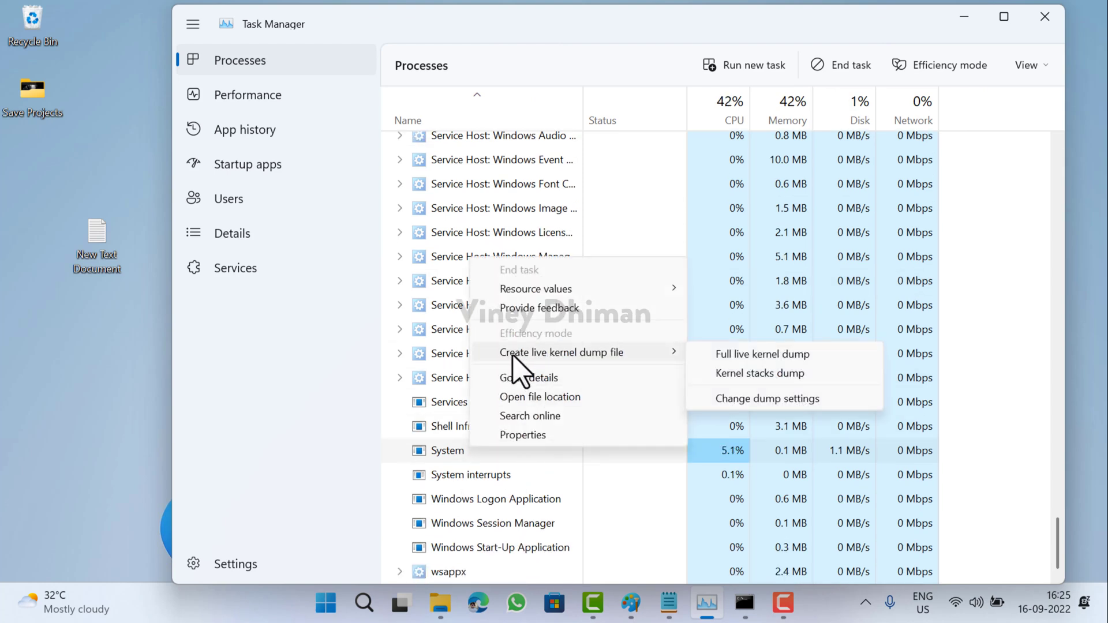
pyautogui.moveTo(561, 352)
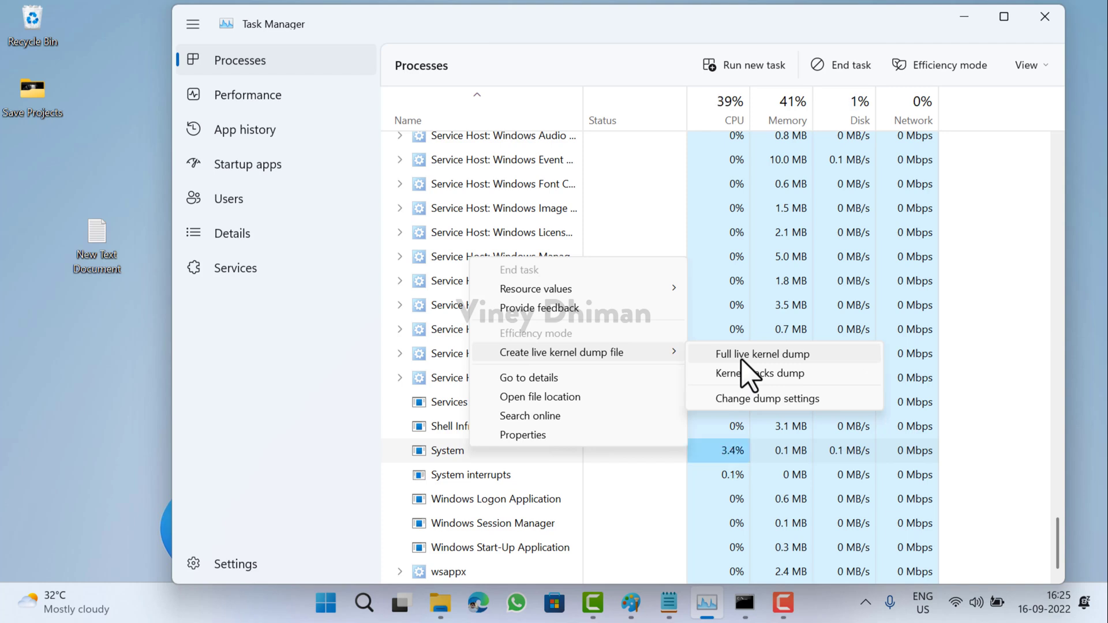
pyautogui.click(743, 359)
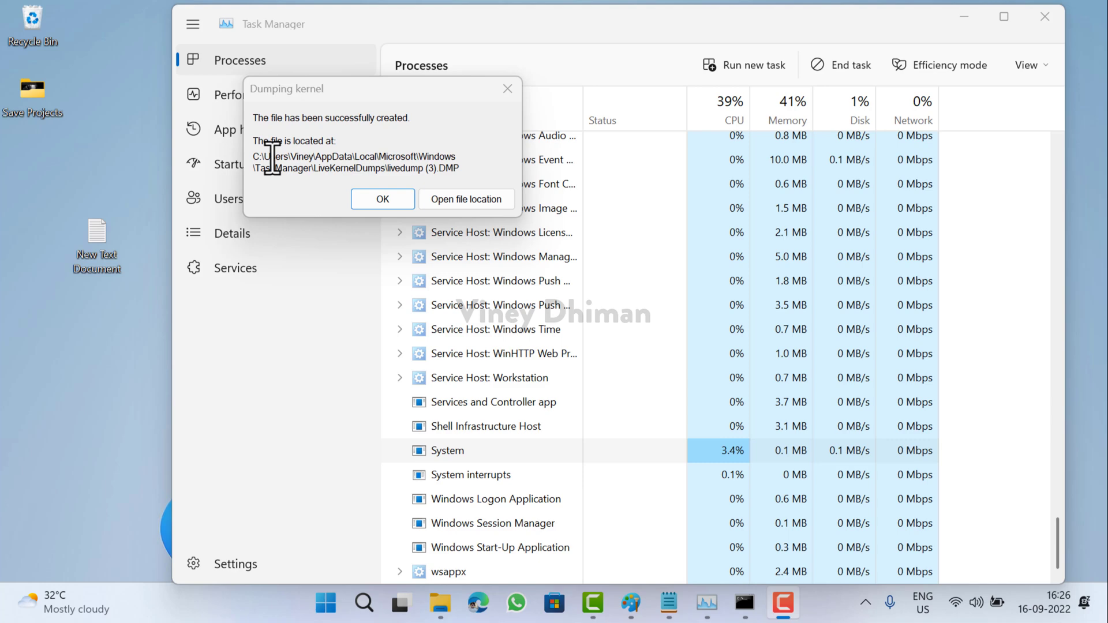
# Locate livedump (3).DMP in its LiveKernelDumps folder, close Explorer and reopen System's dump options.
pyautogui.moveTo(254, 156); pyautogui.dragTo(467, 179)
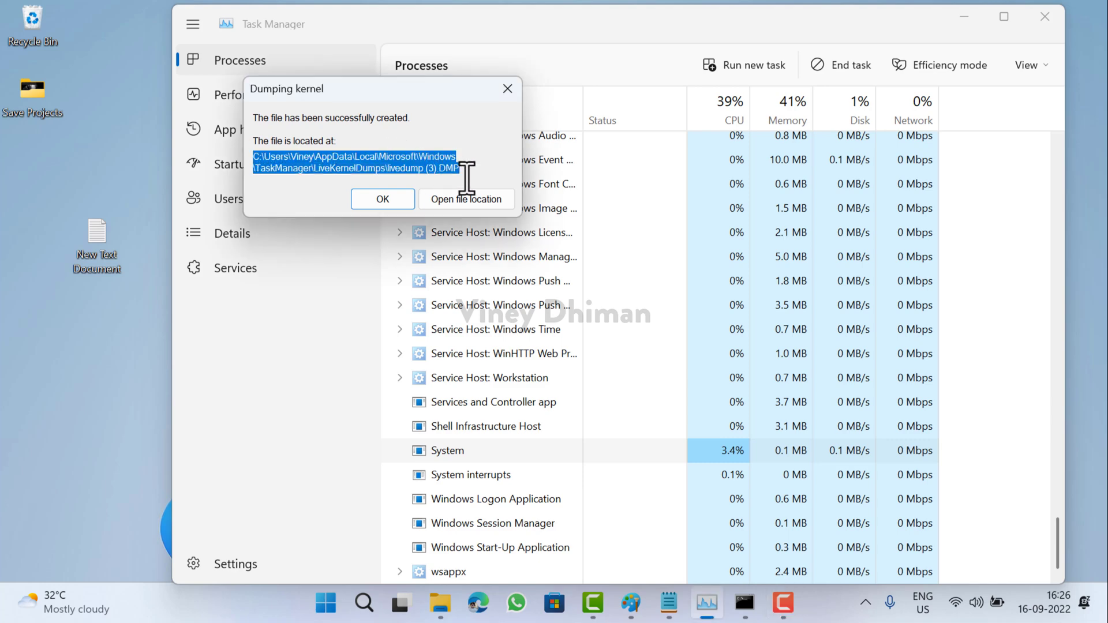
pyautogui.click(485, 161)
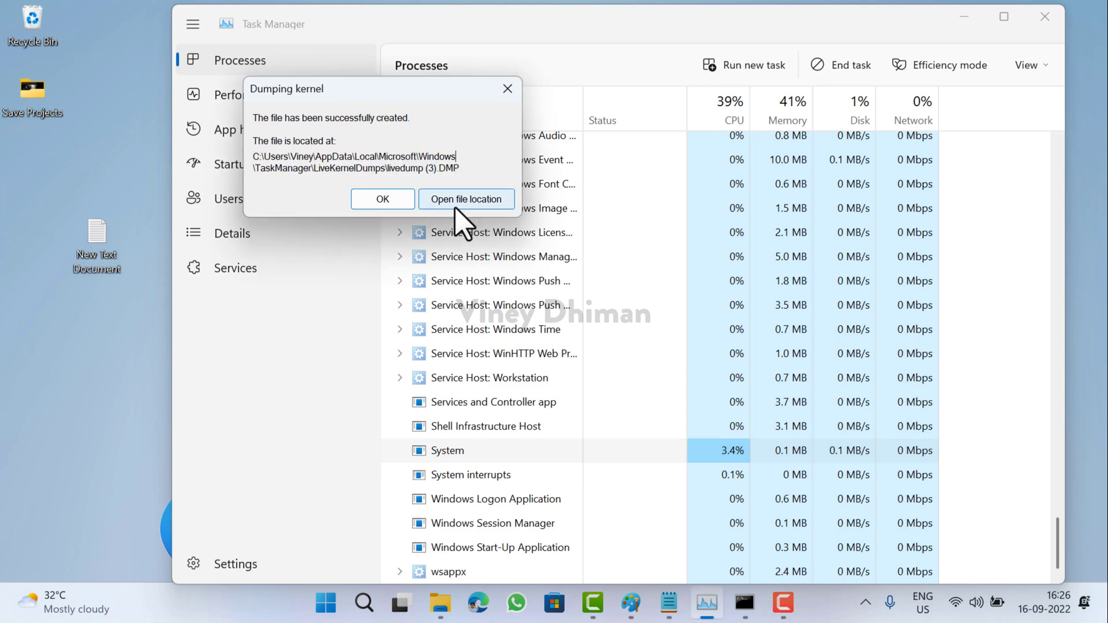
pyautogui.click(455, 207)
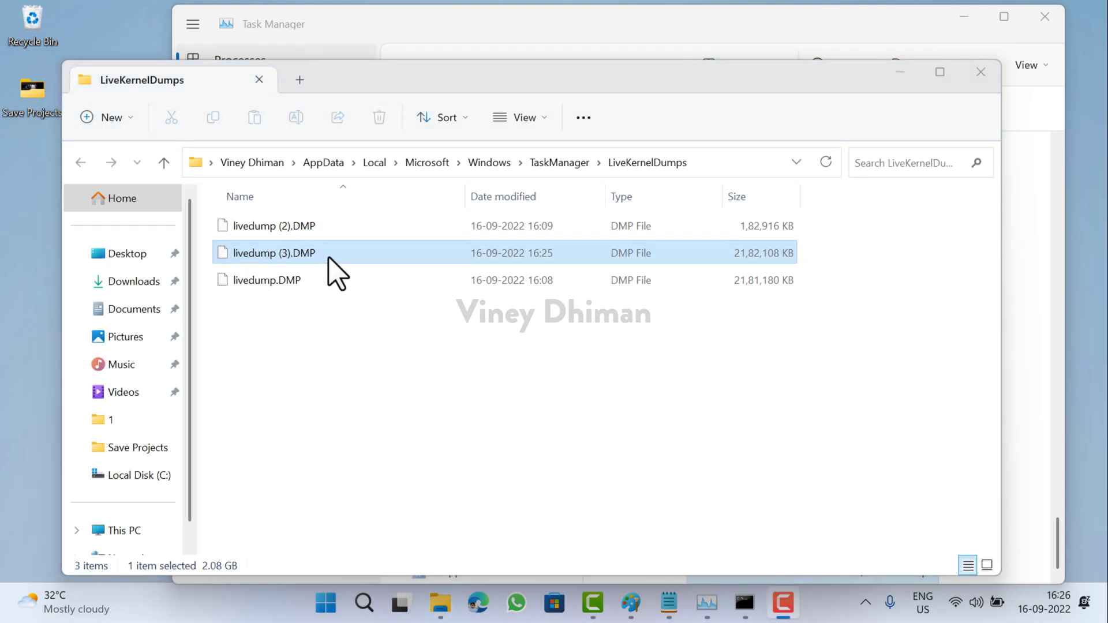
pyautogui.hotkey('alt', 'F4')
pyautogui.rightClick(470, 456)
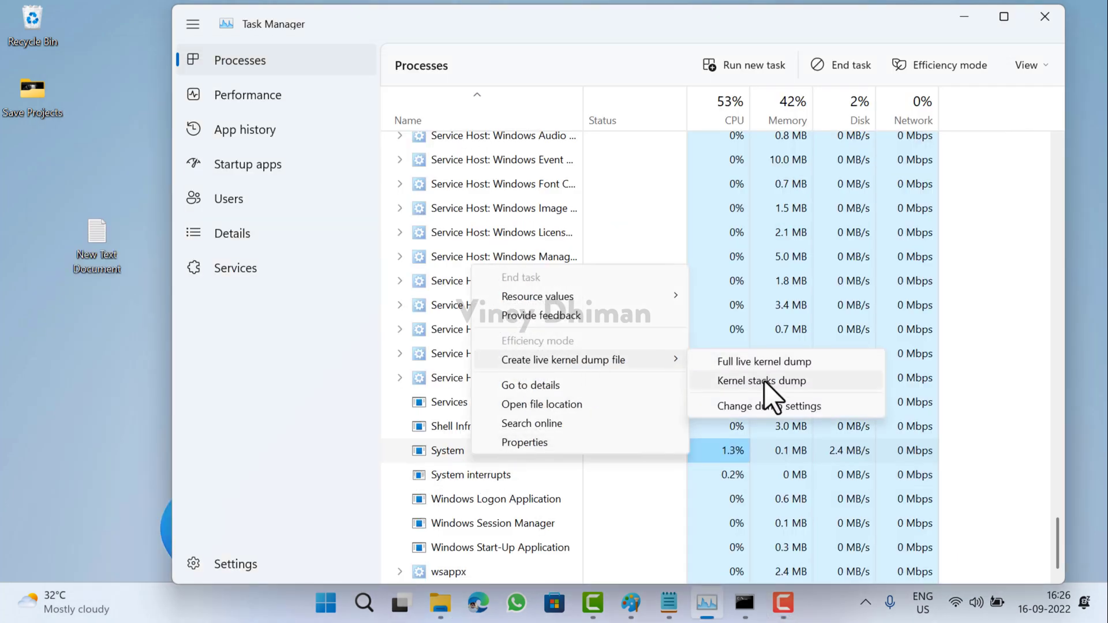
# Show the Settings page's Live kernel dump options via Change dump settings.
pyautogui.click(718, 408)
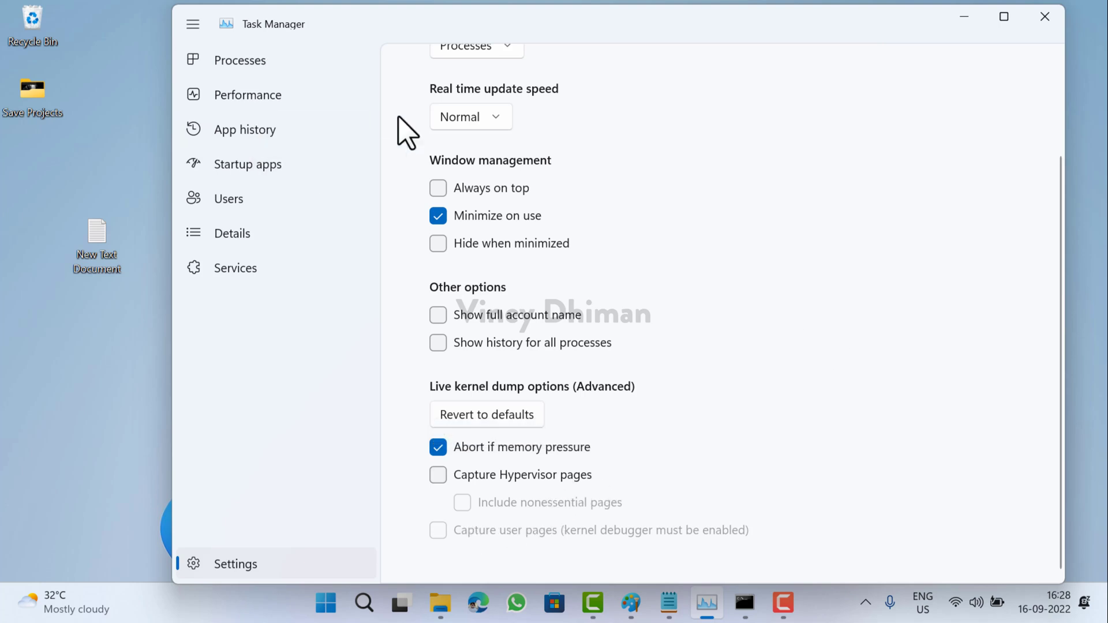
pyautogui.scroll(2, 647, 273)
pyautogui.scroll(1, 647, 273)
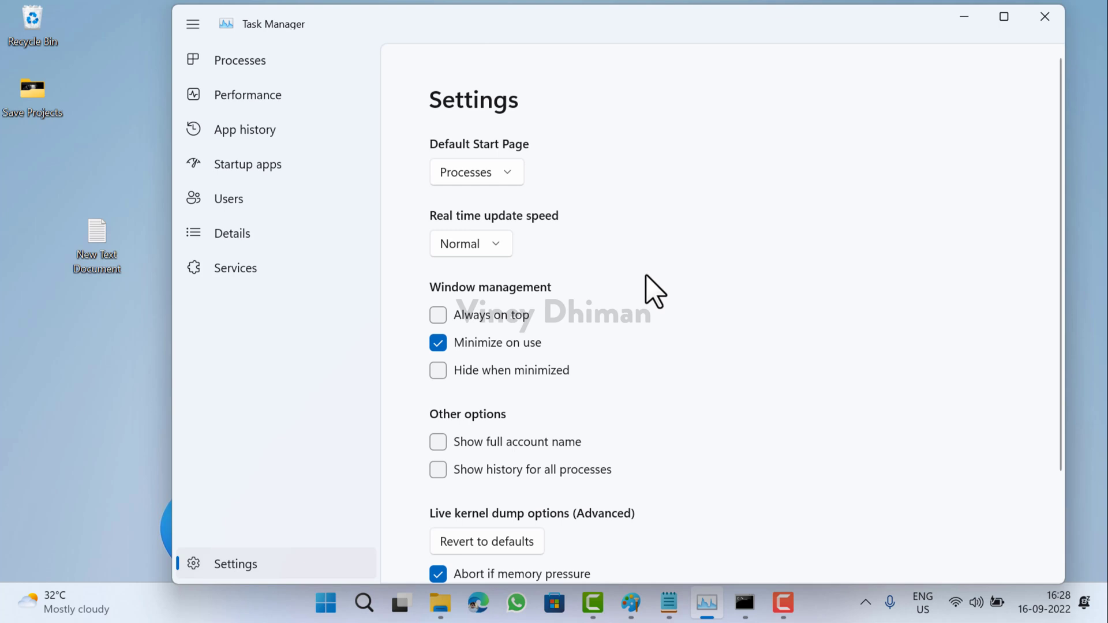